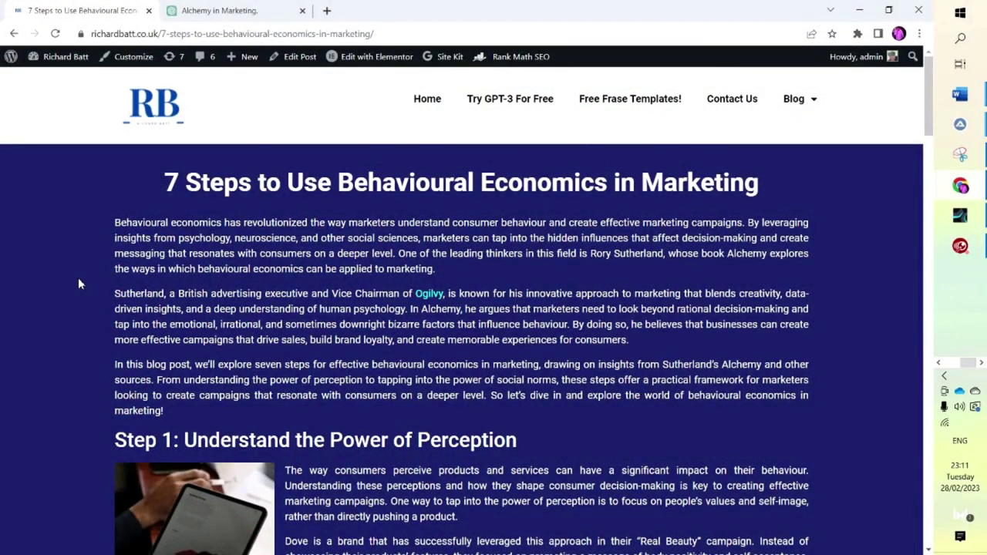
Scroll through the published behavioural economics post from Step 1 down to the Conclusion.
scroll(77, 284, "down", 1)
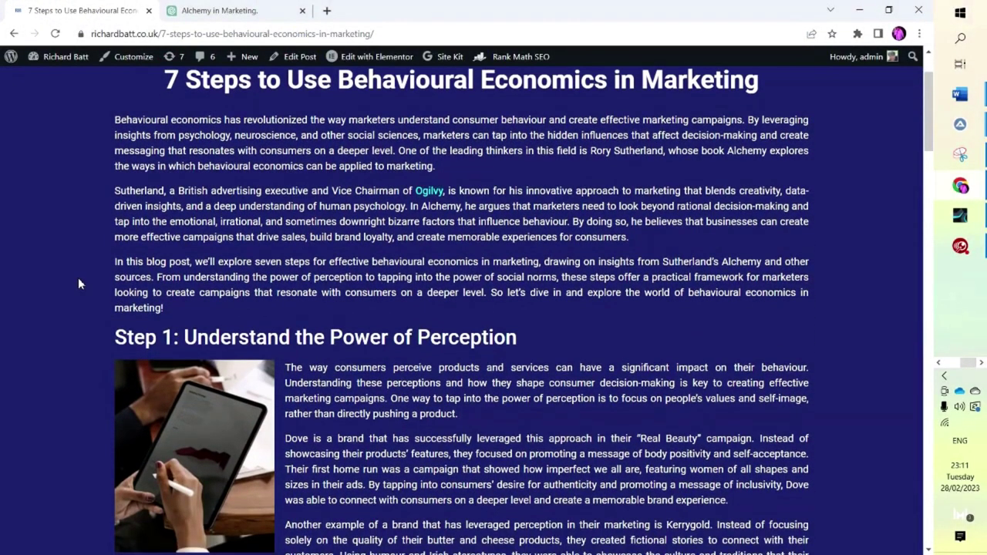
scroll(78, 283, "down", 2)
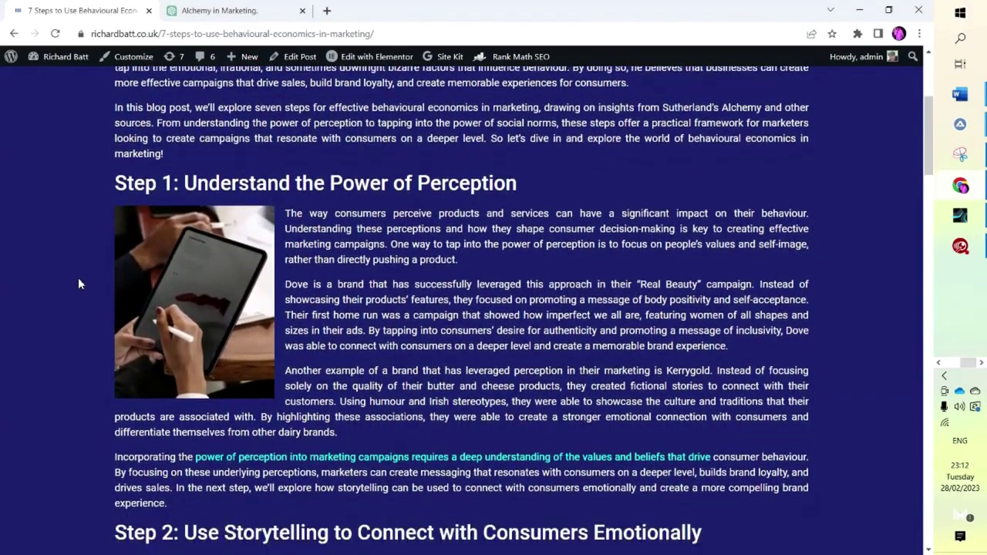
scroll(78, 283, "down", 2)
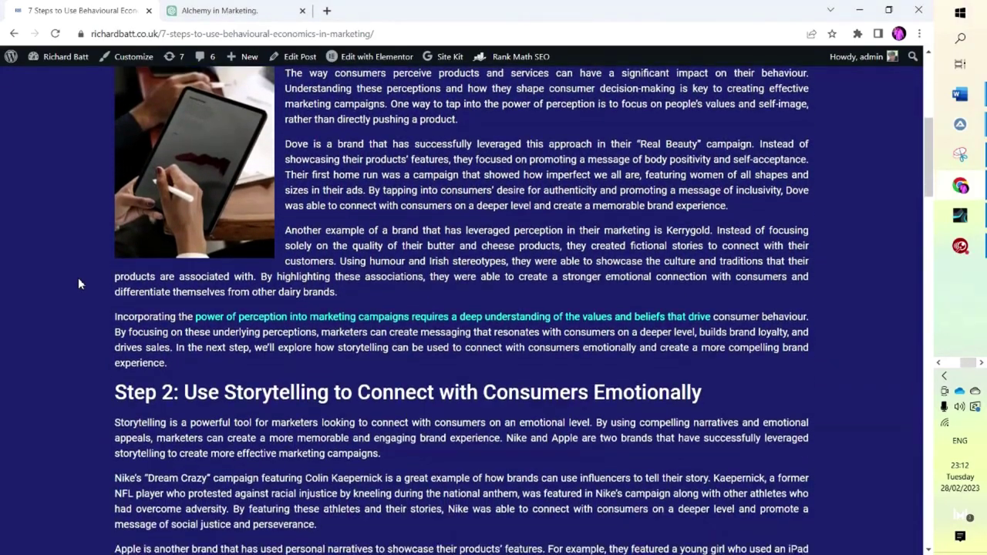
scroll(77, 284, "down", 3)
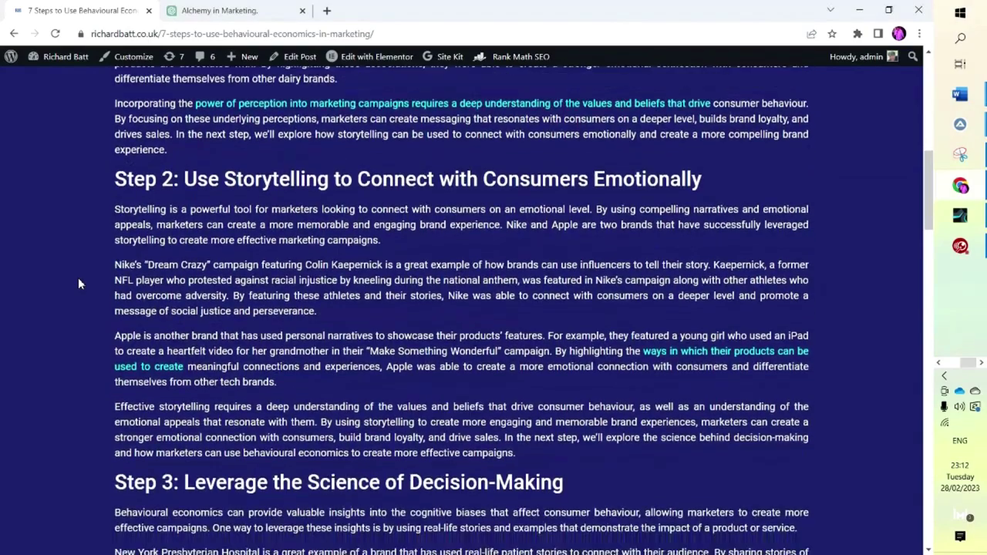
scroll(77, 283, "down", 3)
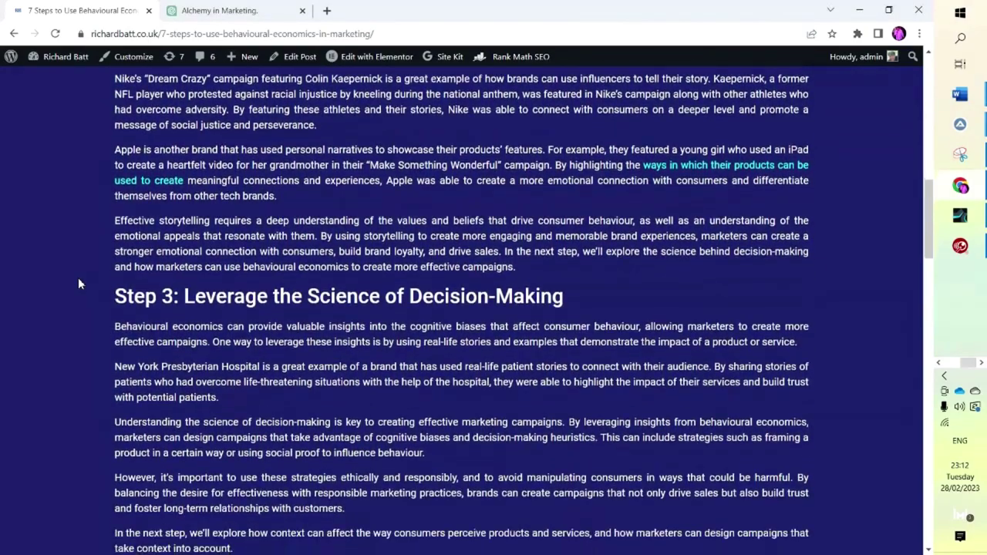
scroll(78, 283, "down", 2)
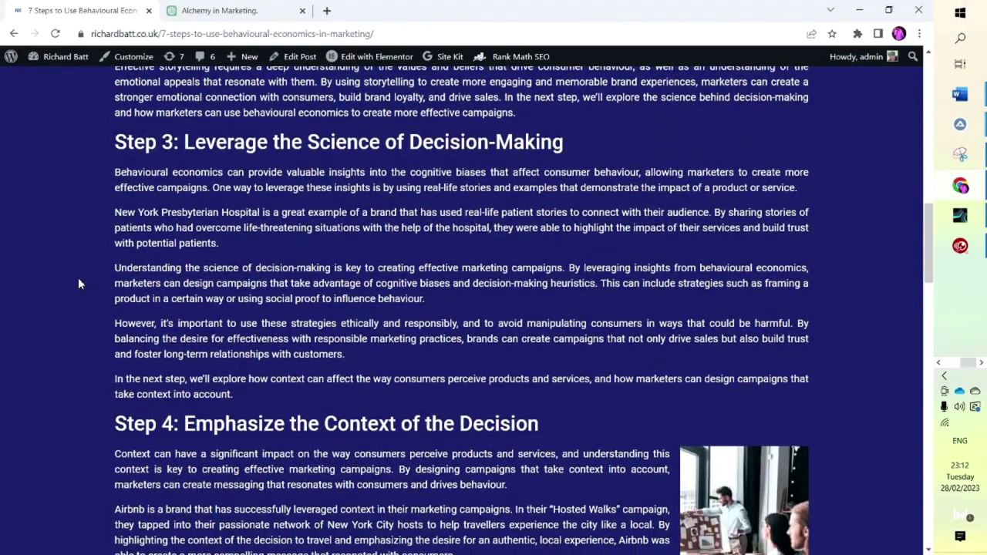
scroll(78, 284, "down", 2)
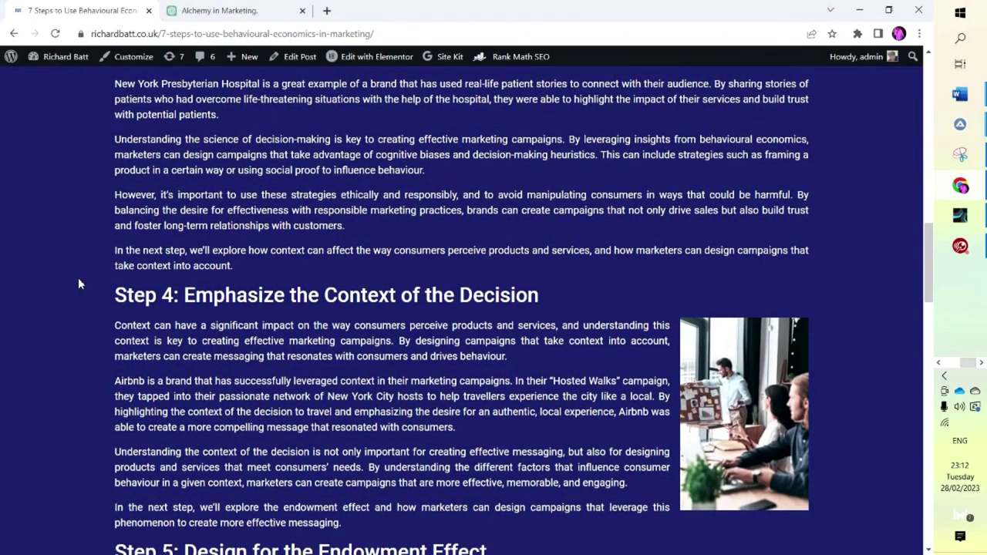
scroll(78, 284, "down", 2)
scroll(78, 284, "down", 3)
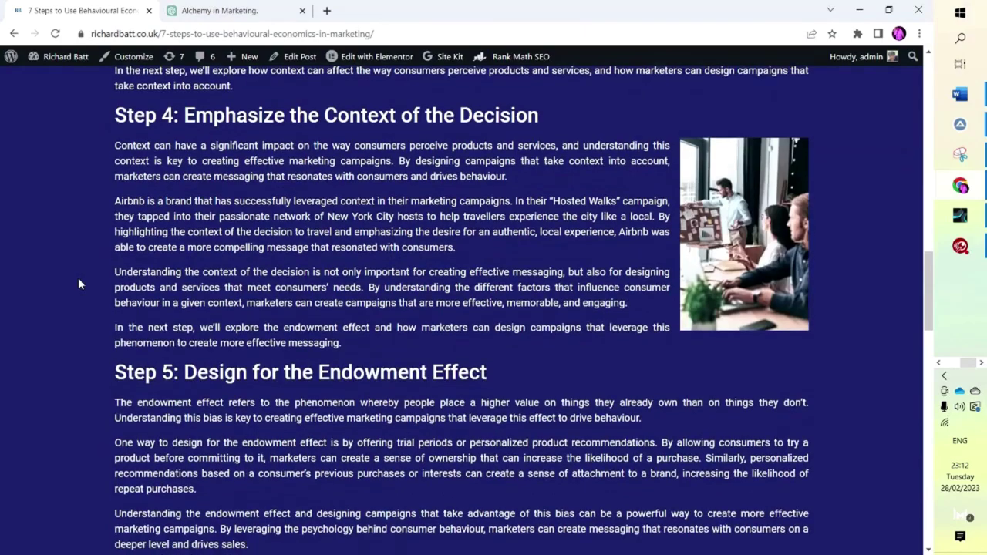
scroll(77, 284, "down", 3)
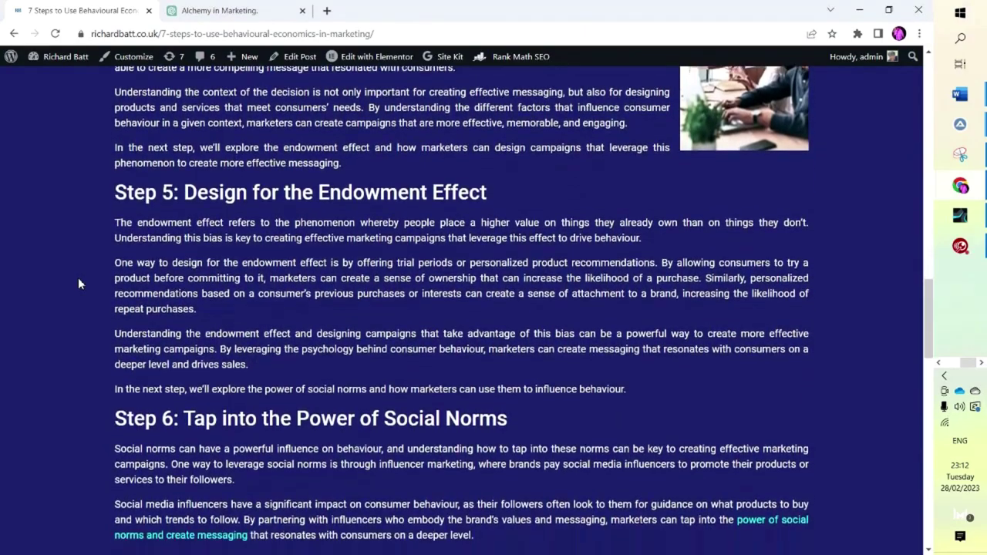
scroll(78, 284, "down", 3)
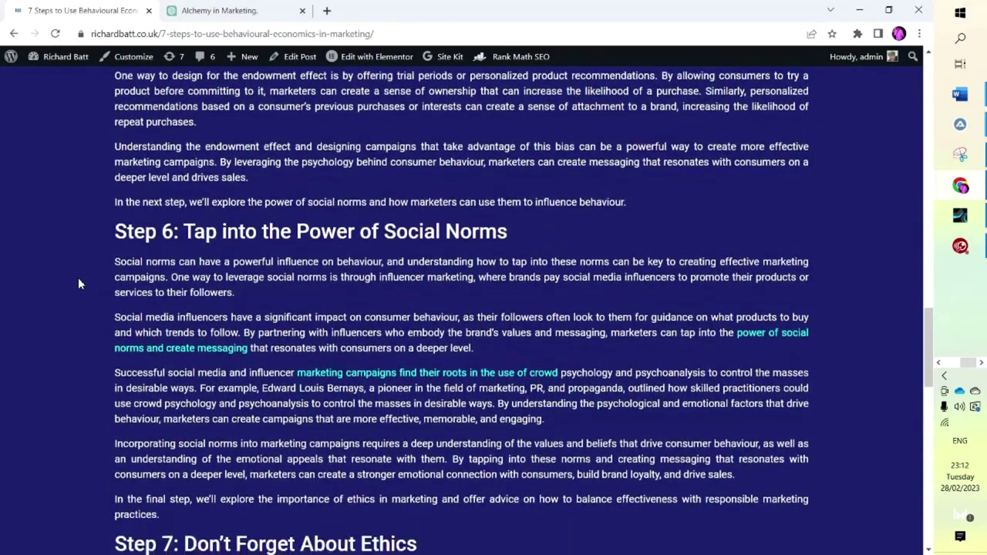
scroll(78, 284, "down", 3)
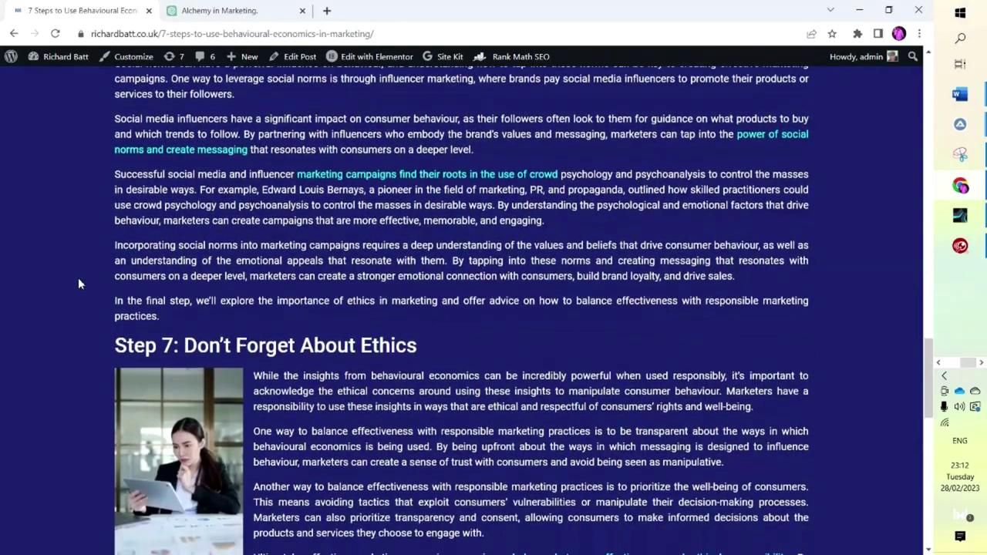
scroll(78, 284, "down", 2)
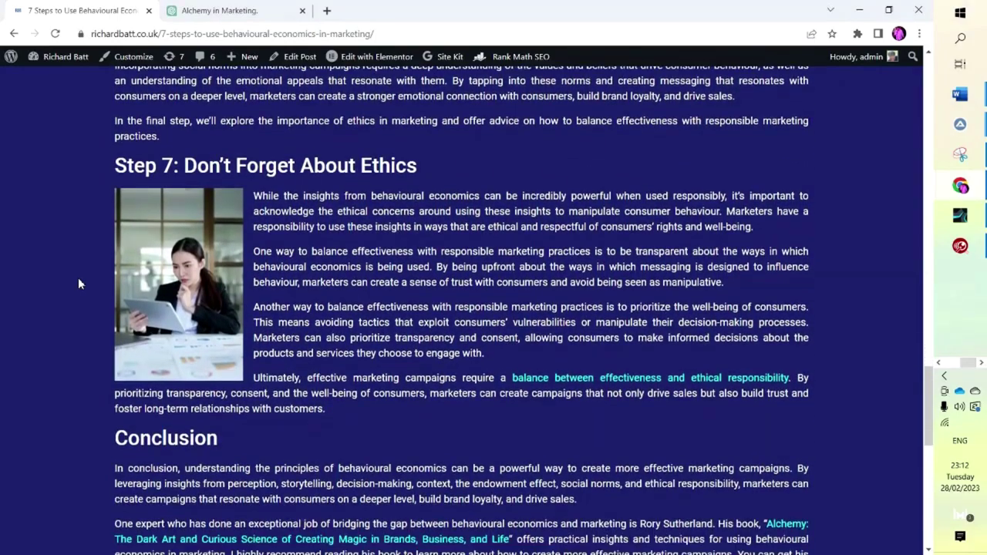
scroll(78, 283, "down", 2)
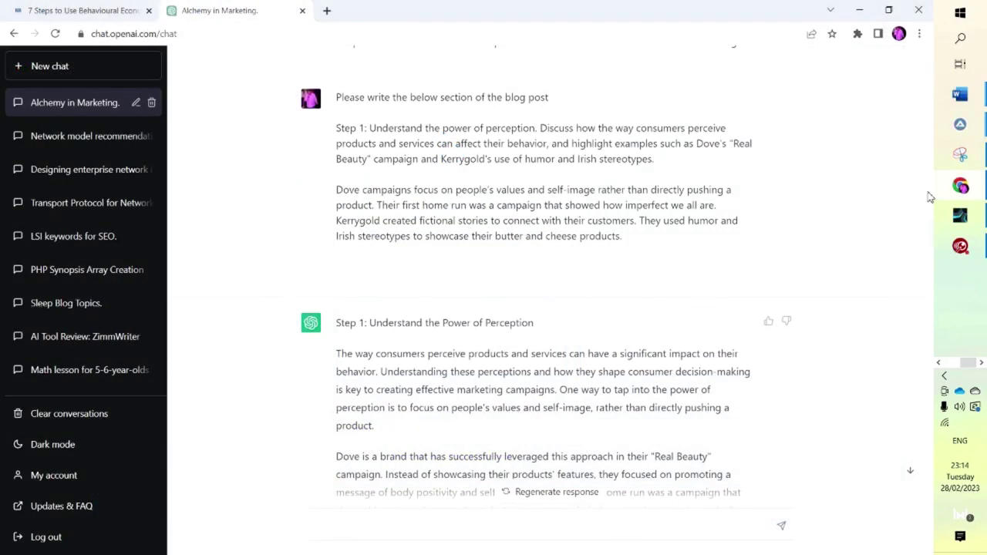
scroll(931, 61, "up", 5)
scroll(930, 55, "up", 1)
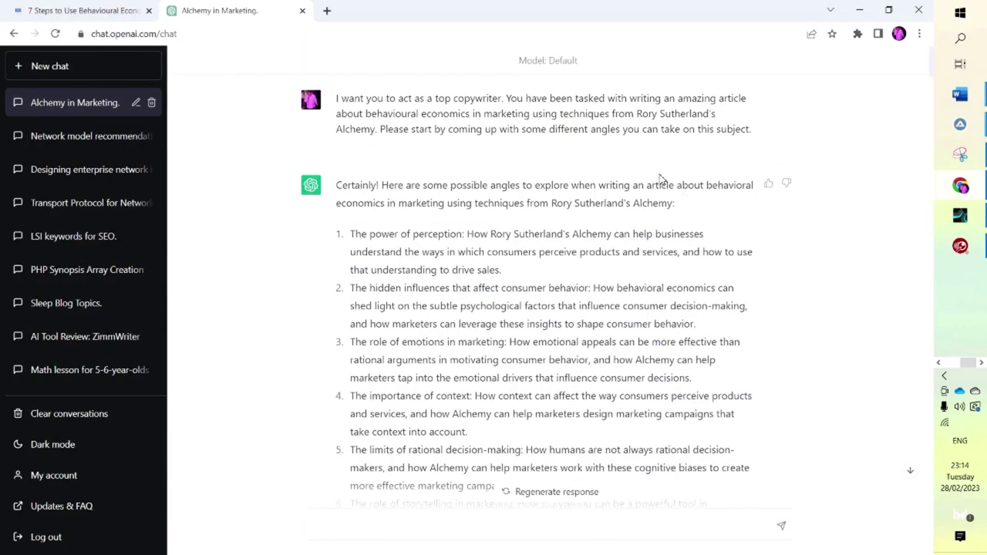
scroll(659, 178, "down", 2)
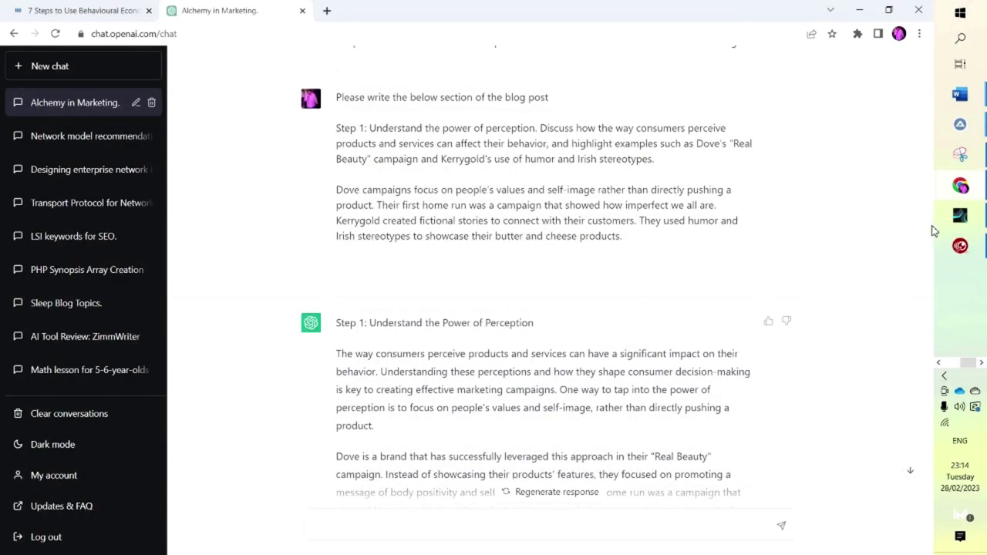
left_click_drag(931, 231, 929, 49)
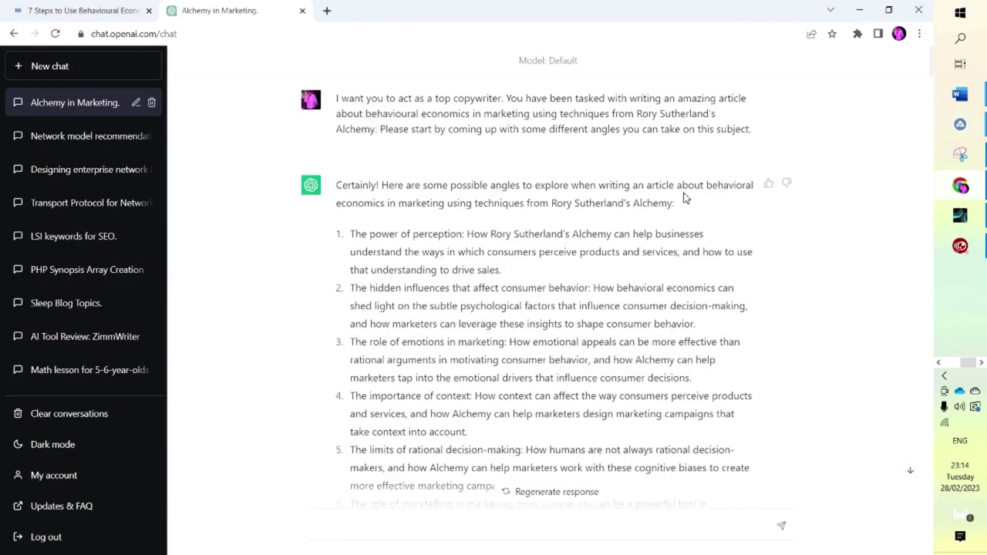
scroll(659, 179, "down", 3)
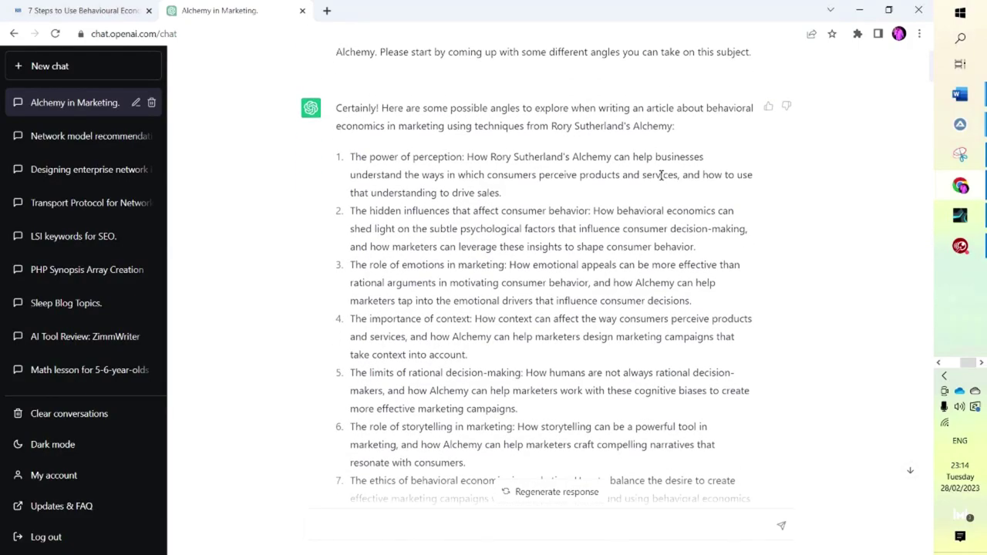
scroll(659, 177, "down", 5)
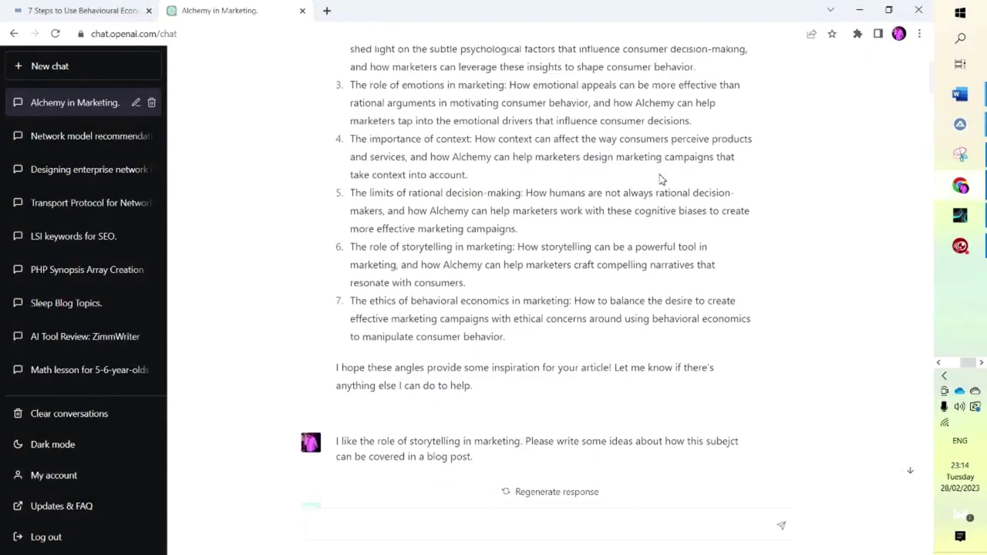
scroll(660, 179, "down", 4)
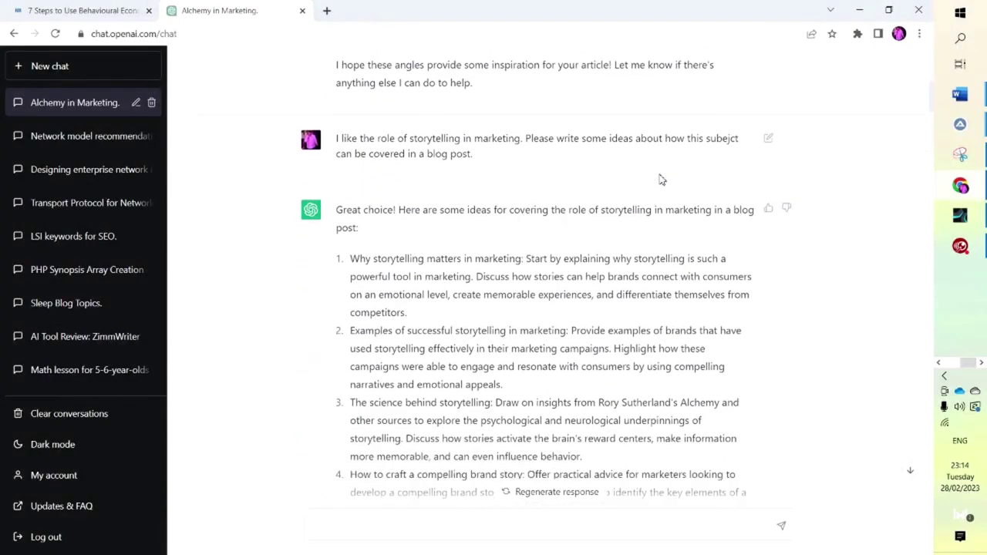
scroll(661, 175, "down", 3)
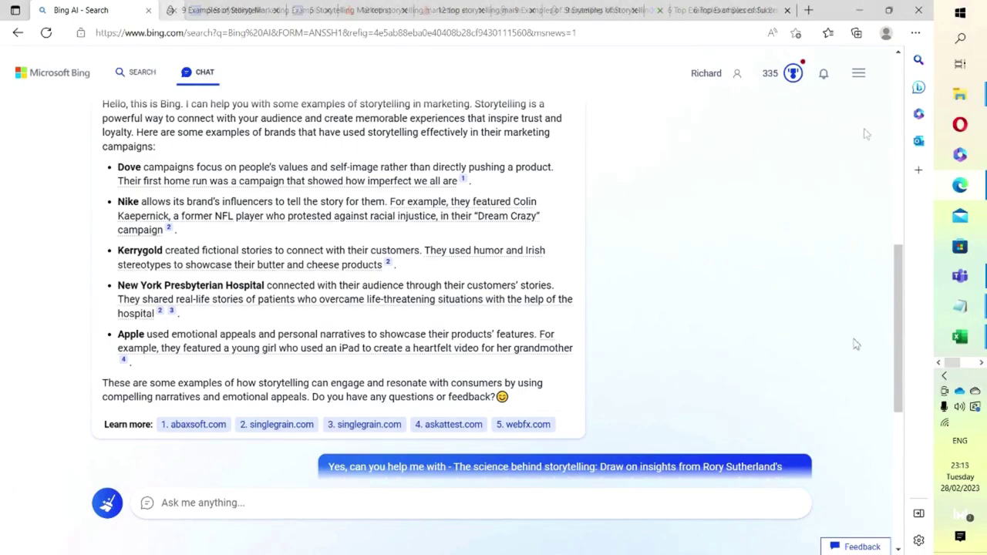
Look over Bing Chat's storytelling-science answer, then scroll back up the ChatGPT conversation.
left_click_drag(902, 314, 902, 453)
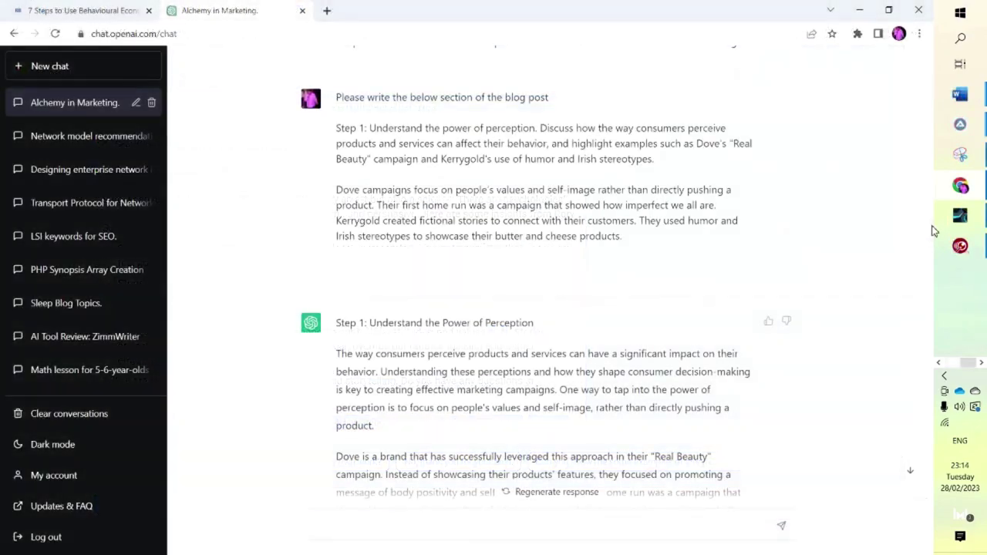
scroll(929, 178, "up", 5)
scroll(929, 130, "up", 6)
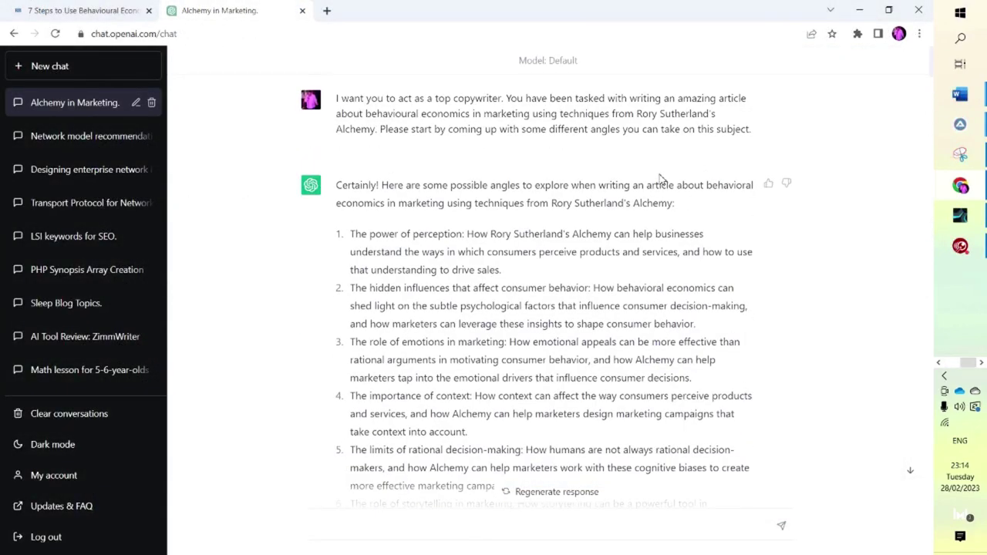
Scroll down through ChatGPT's storytelling outline and the drafted Step 1 and Step 2 sections.
scroll(659, 179, "down", 3)
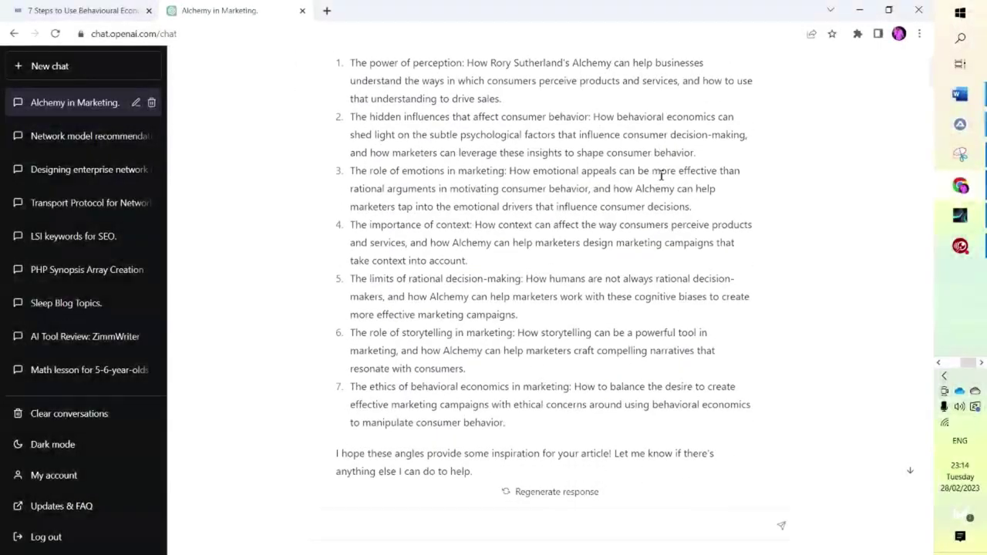
scroll(659, 179, "down", 4)
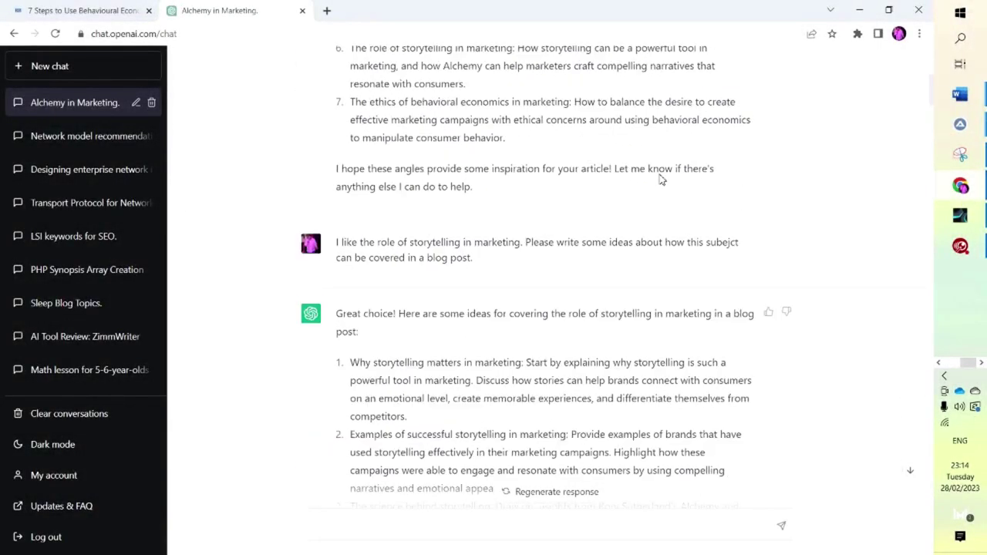
scroll(659, 179, "down", 3)
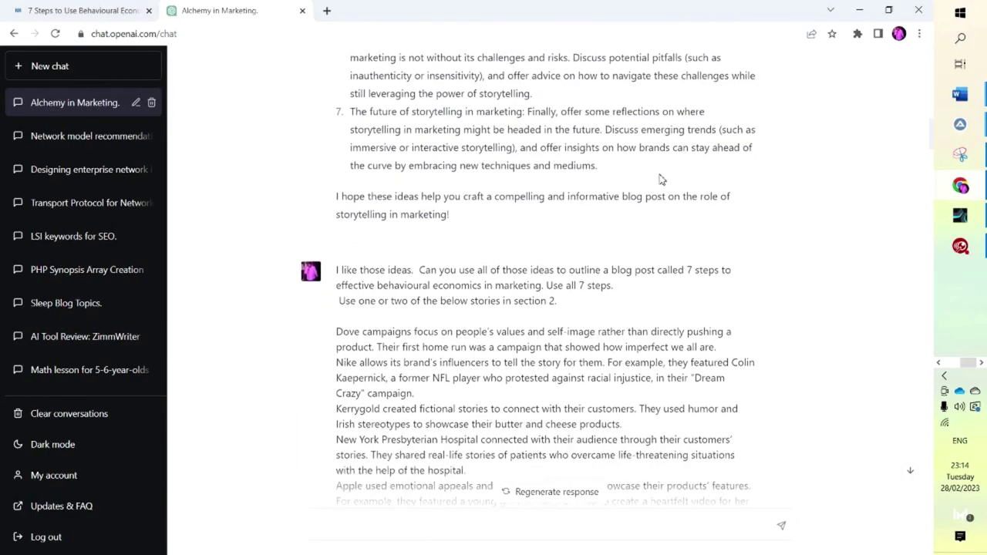
scroll(661, 176, "down", 2)
scroll(659, 179, "down", 2)
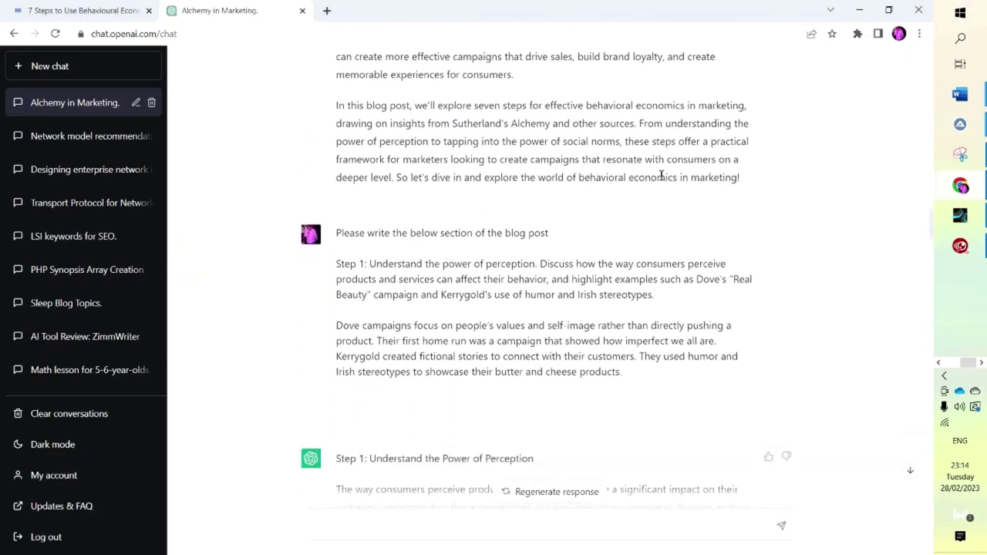
scroll(659, 176, "down", 1)
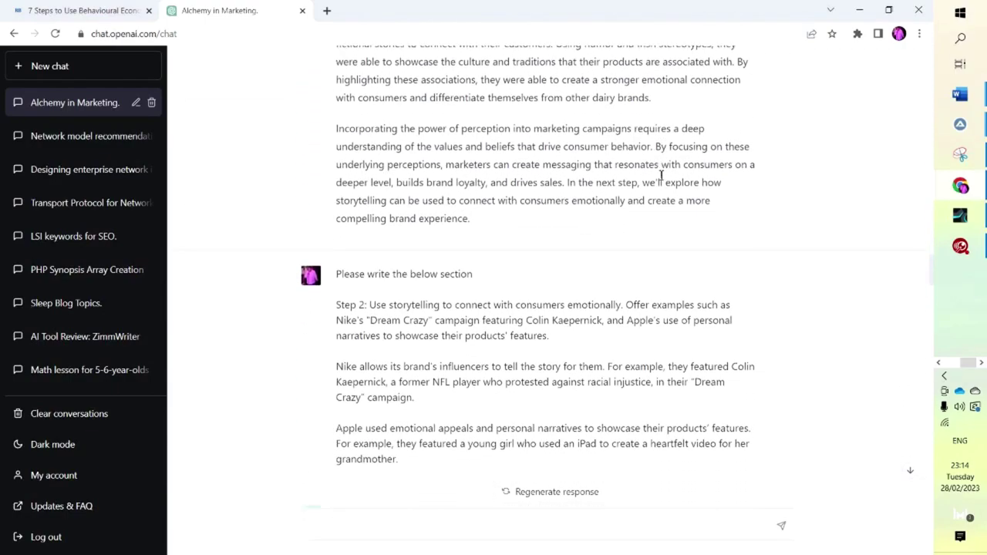
scroll(659, 177, "down", 2)
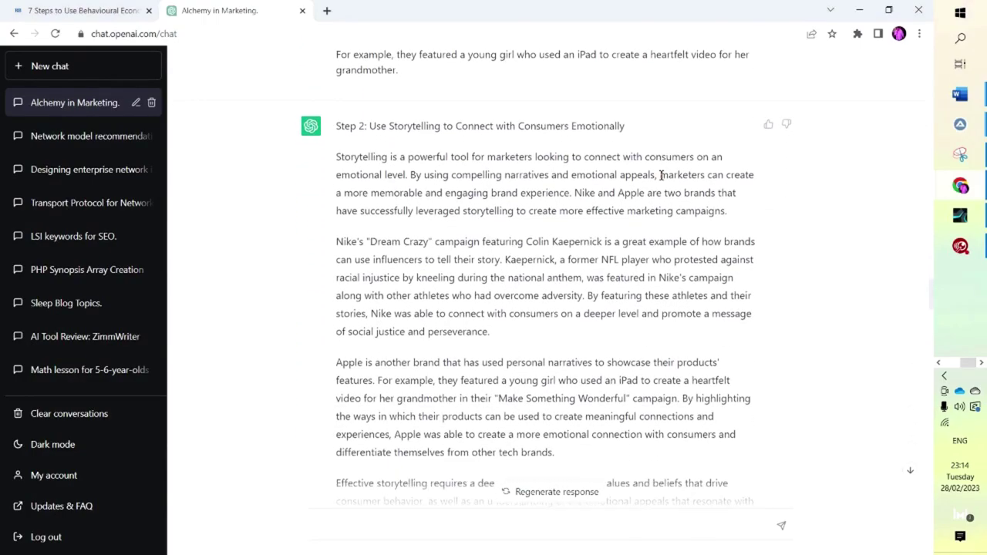
scroll(660, 177, "down", 1)
scroll(660, 177, "down", 1)
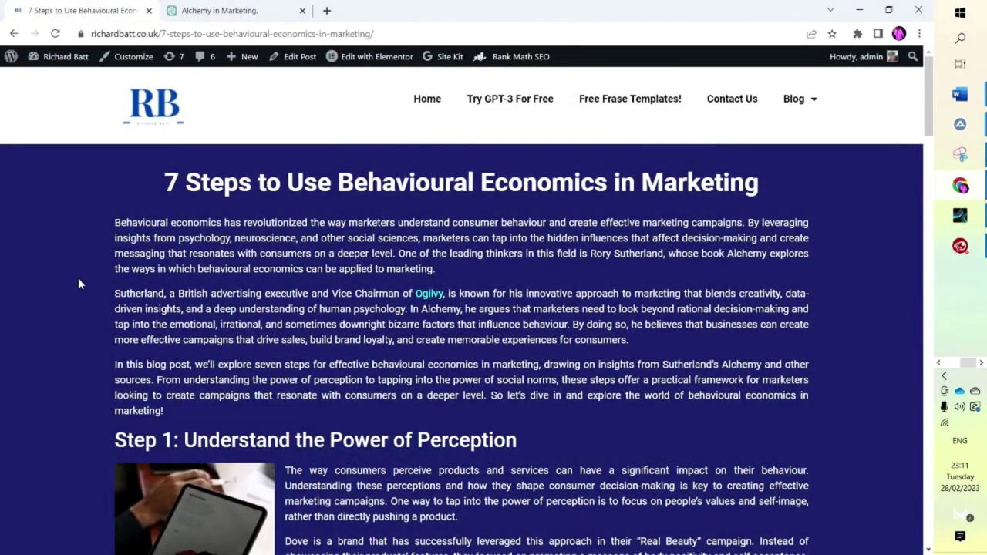
scroll(77, 283, "down", 2)
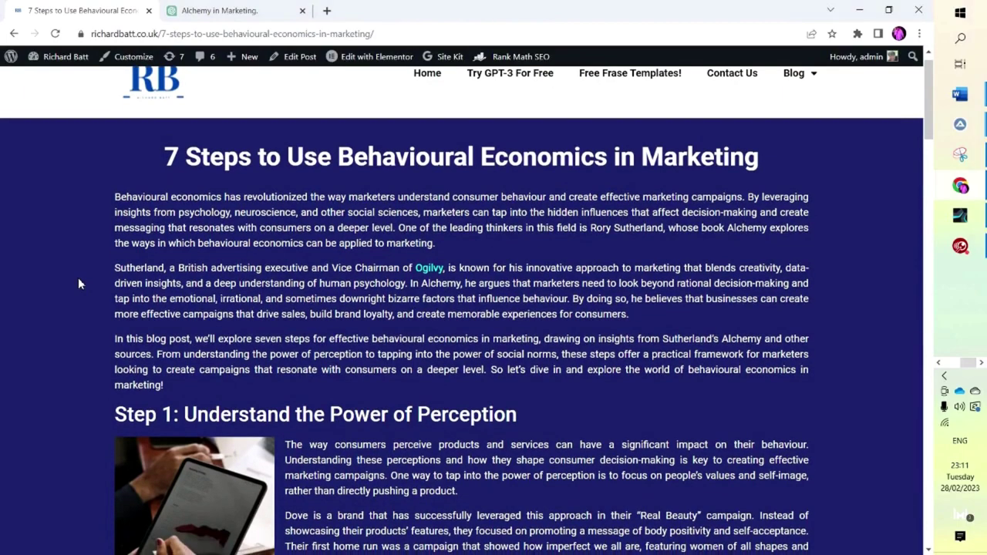
scroll(77, 284, "down", 3)
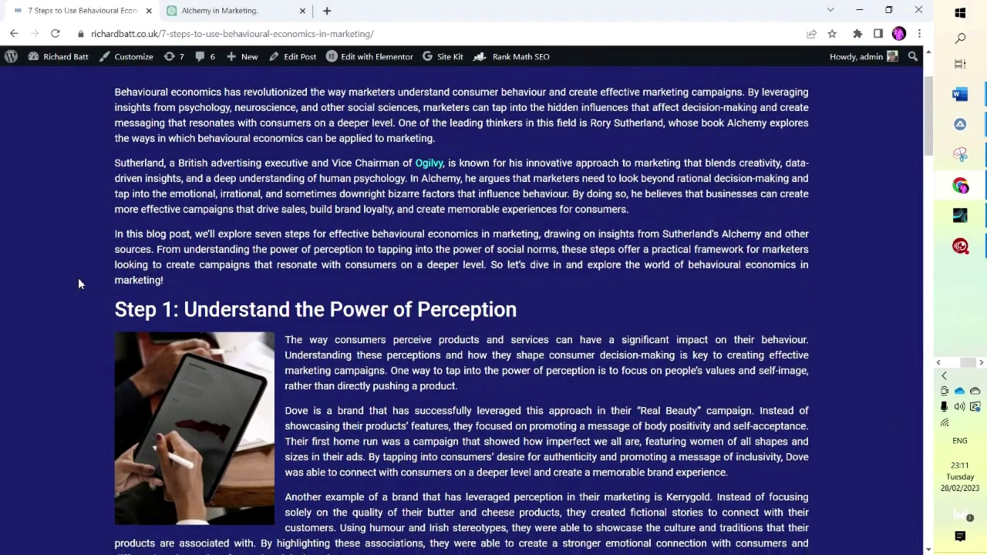
scroll(78, 284, "down", 3)
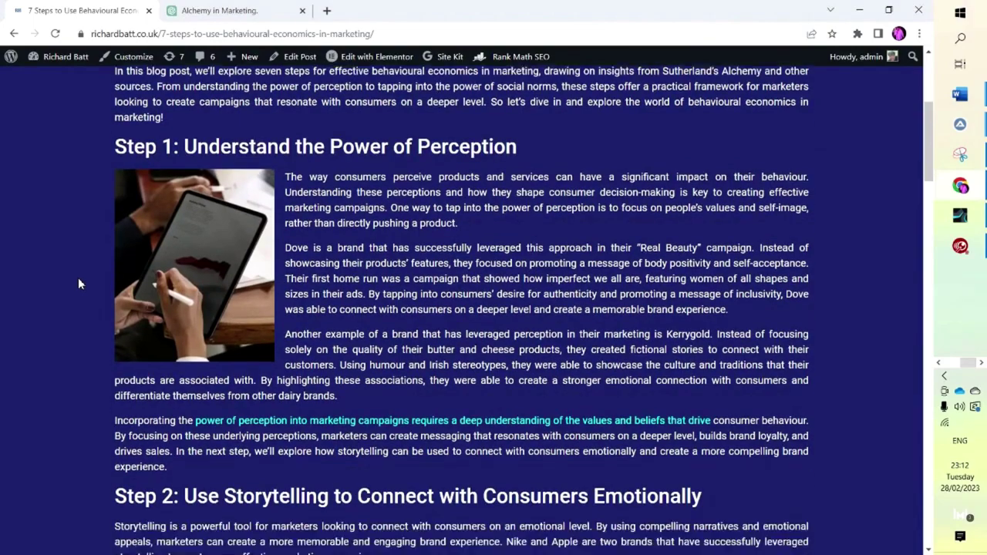
scroll(78, 284, "down", 4)
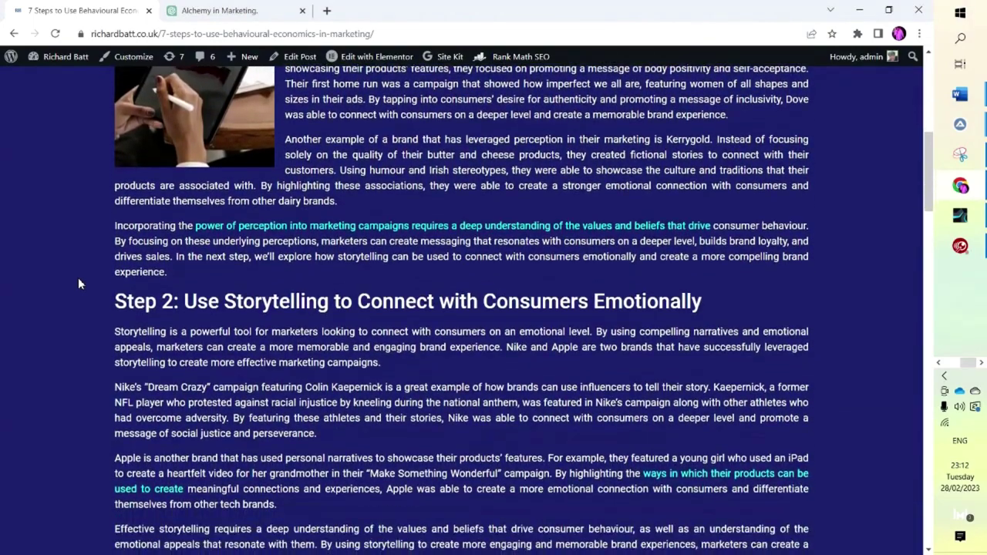
scroll(78, 284, "down", 4)
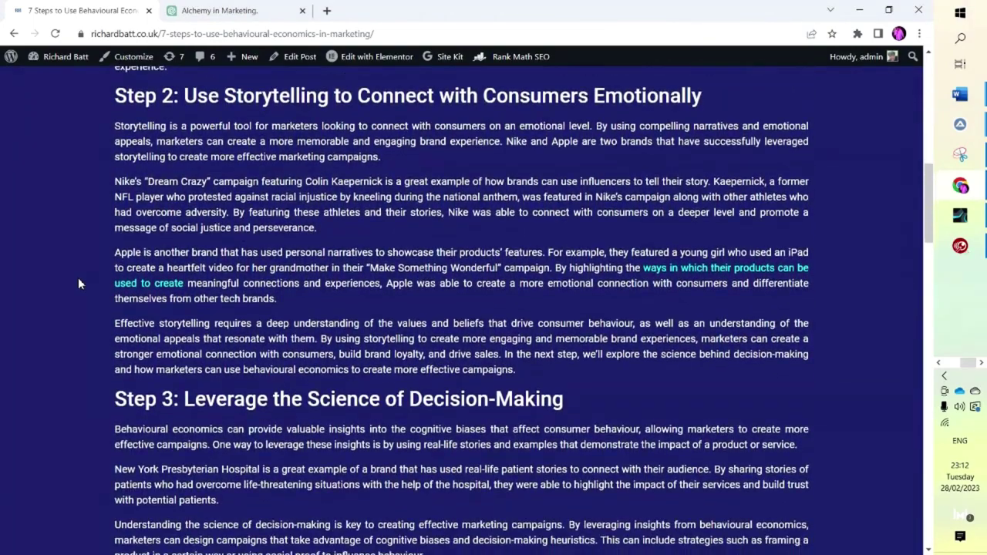
scroll(77, 284, "down", 3)
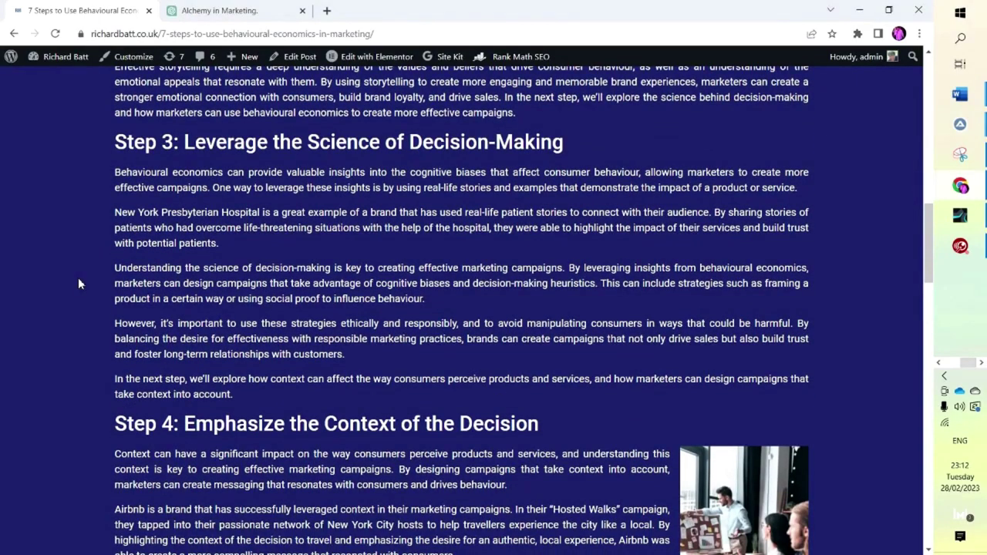
scroll(77, 284, "down", 2)
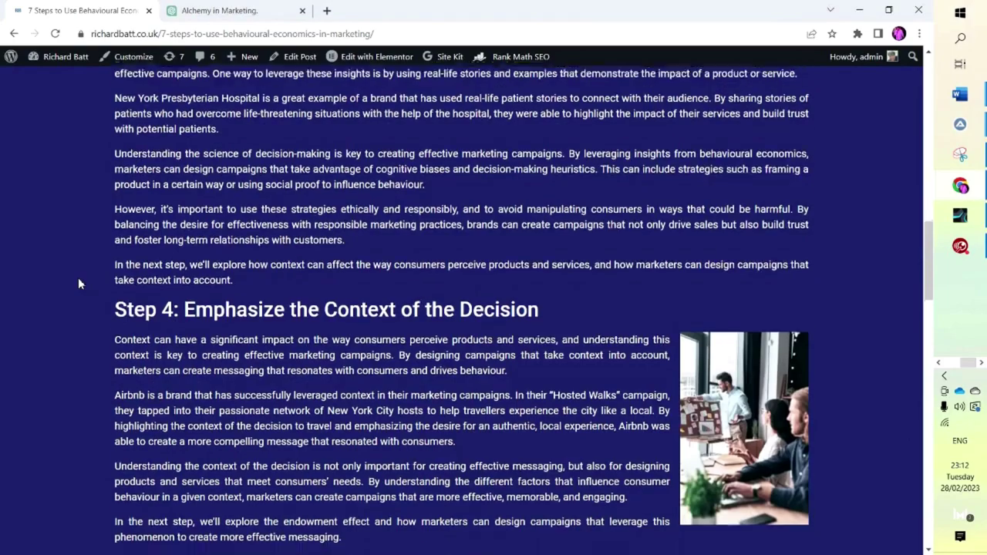
scroll(78, 283, "down", 3)
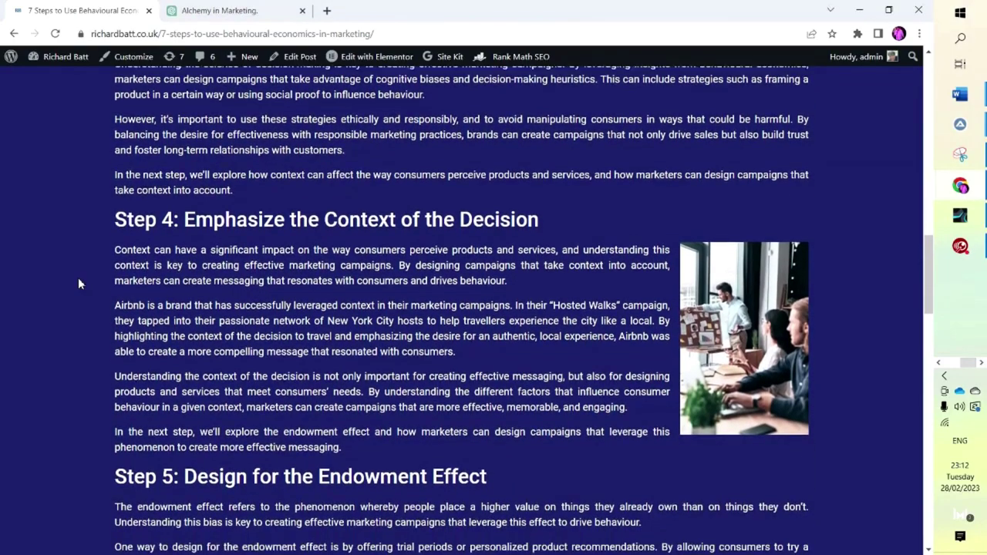
scroll(78, 283, "down", 4)
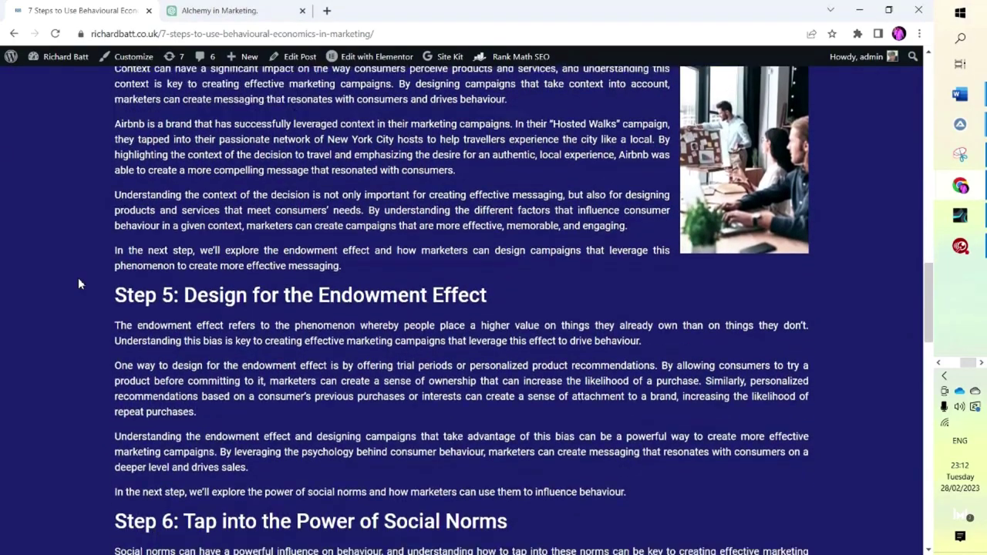
scroll(78, 284, "down", 4)
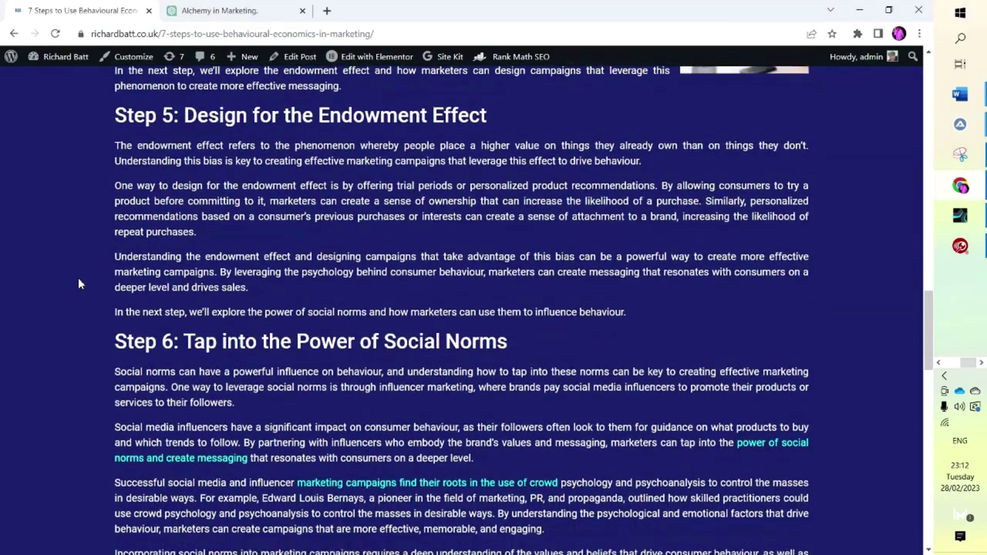
scroll(78, 283, "down", 4)
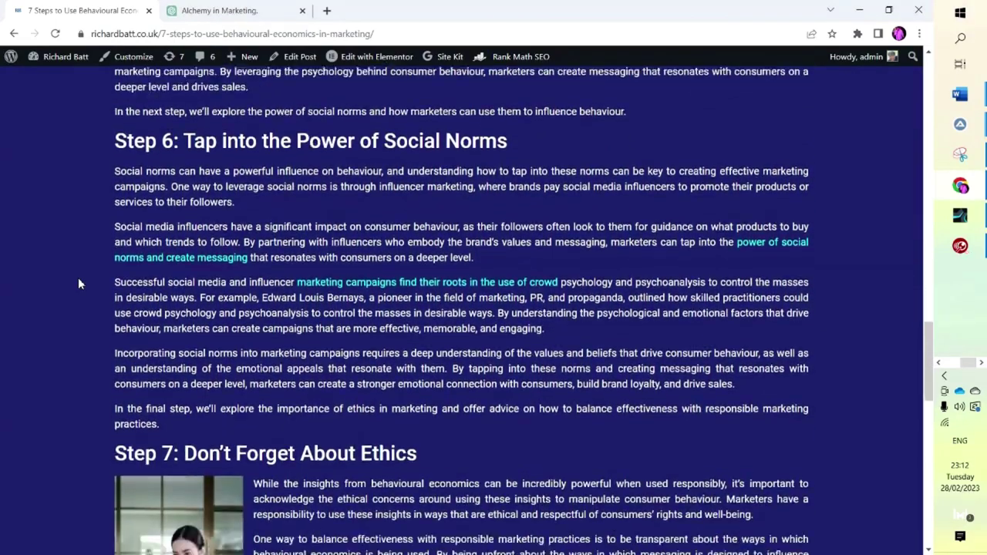
scroll(78, 283, "down", 4)
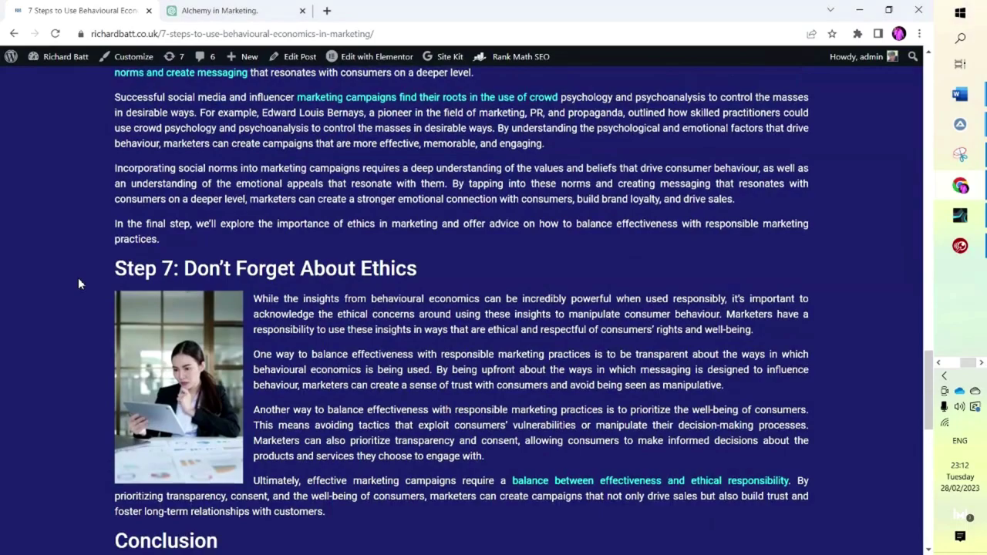
scroll(78, 284, "down", 3)
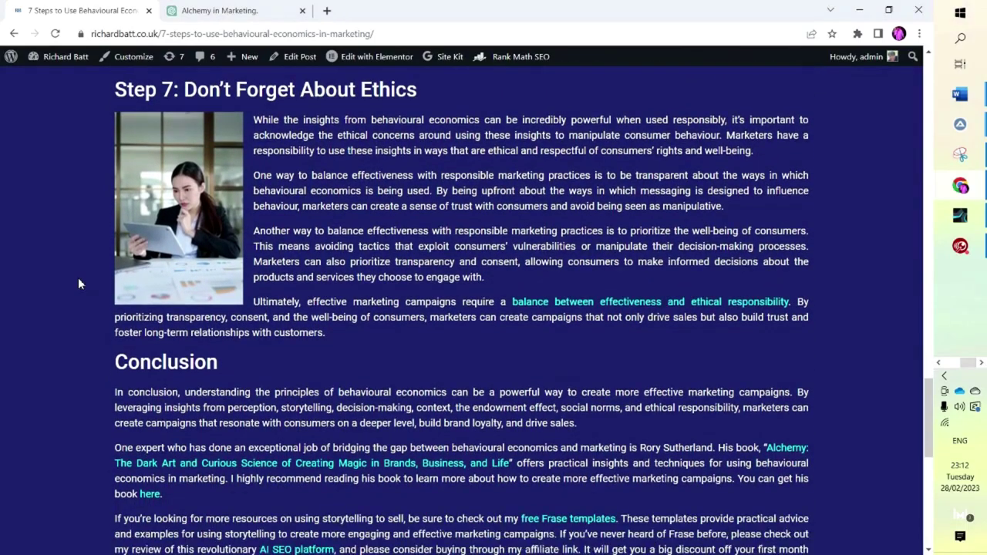
scroll(78, 284, "down", 3)
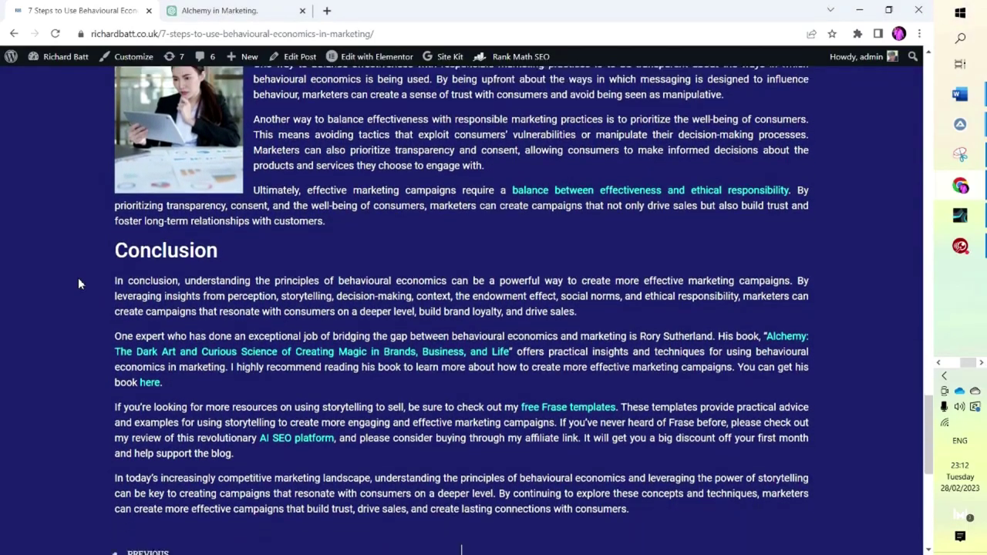